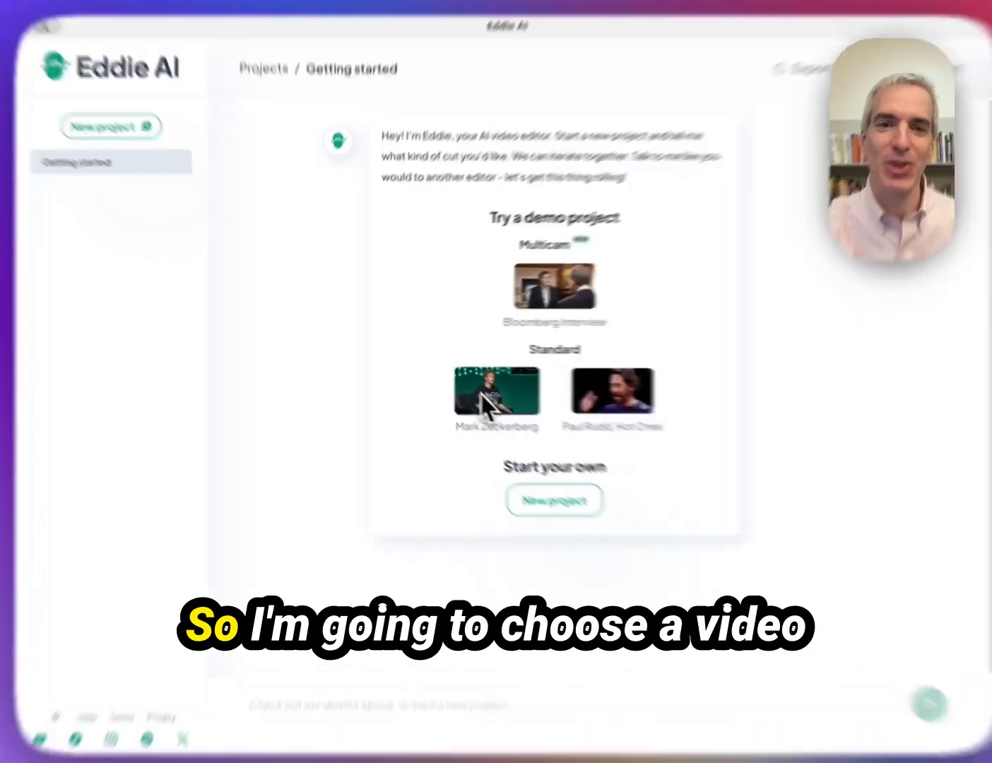
Step: Open the Mark Zuckerberg Interview demo project from Try a demo project
left_click(484, 395)
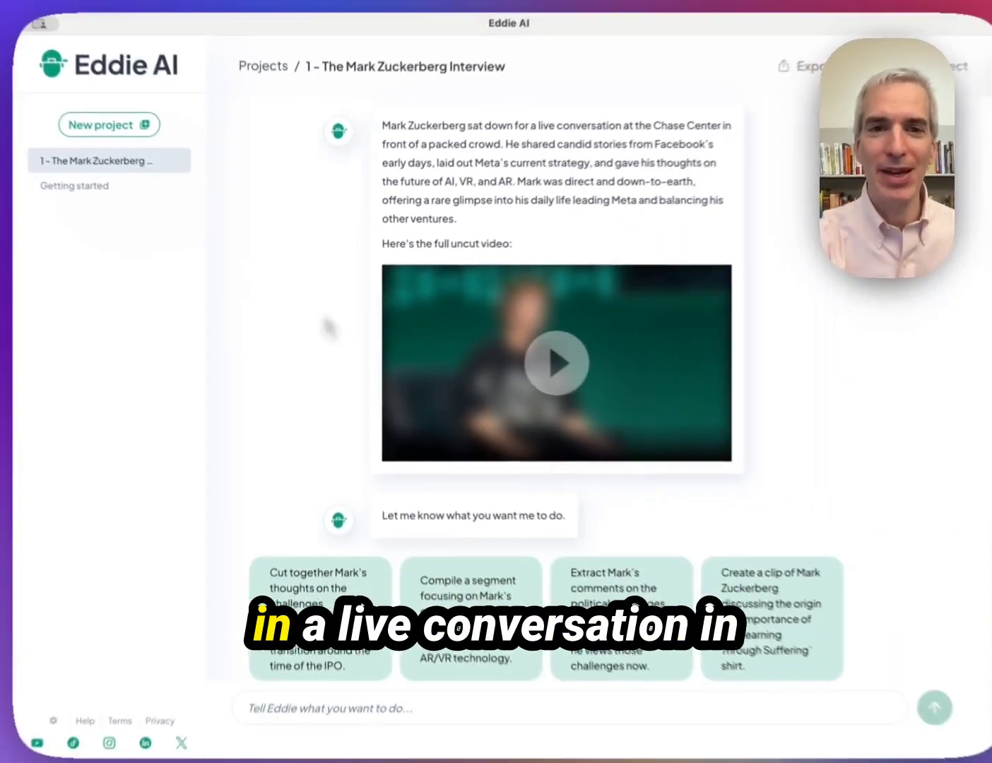
mouse_move(530, 345)
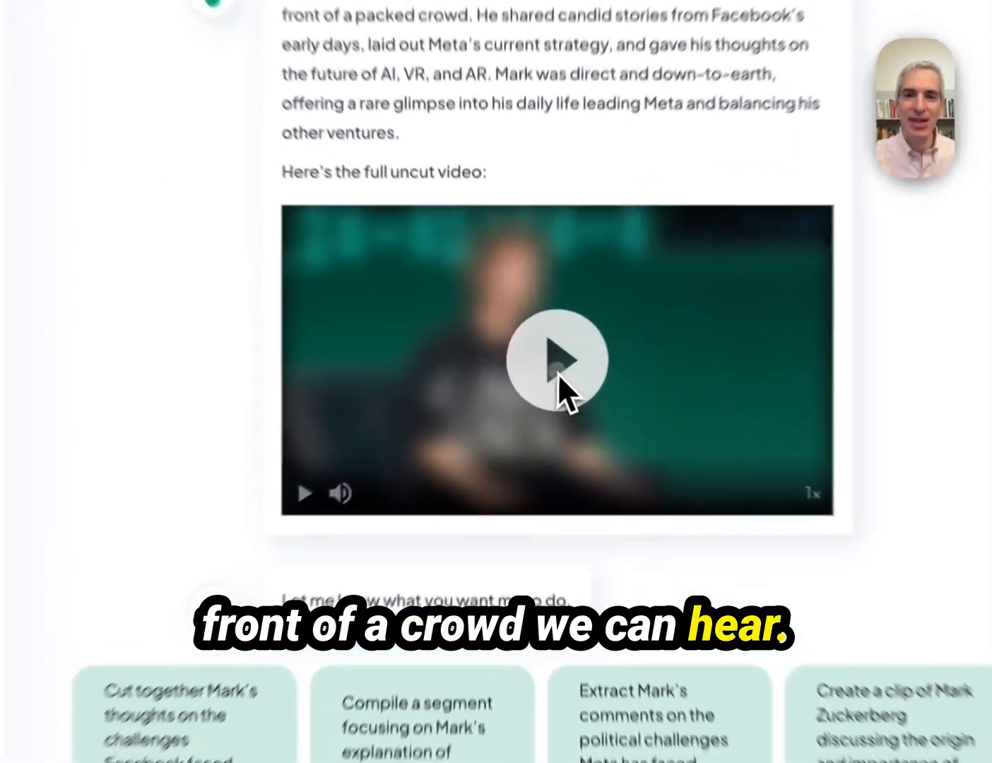
left_click(541, 366)
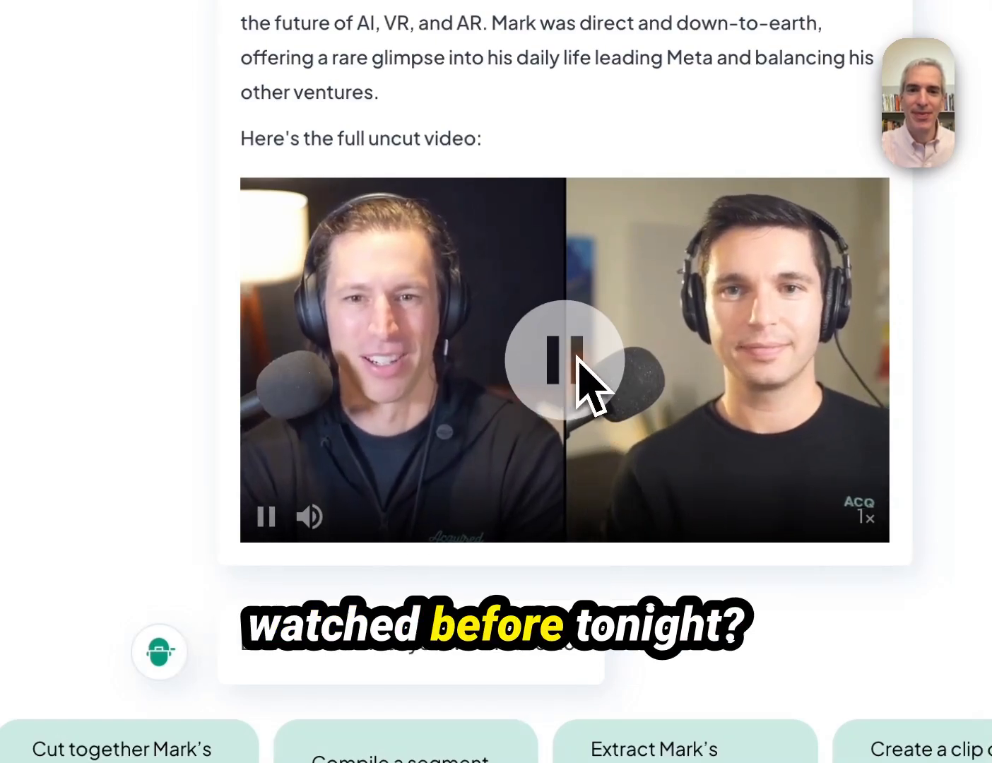
left_click(576, 358)
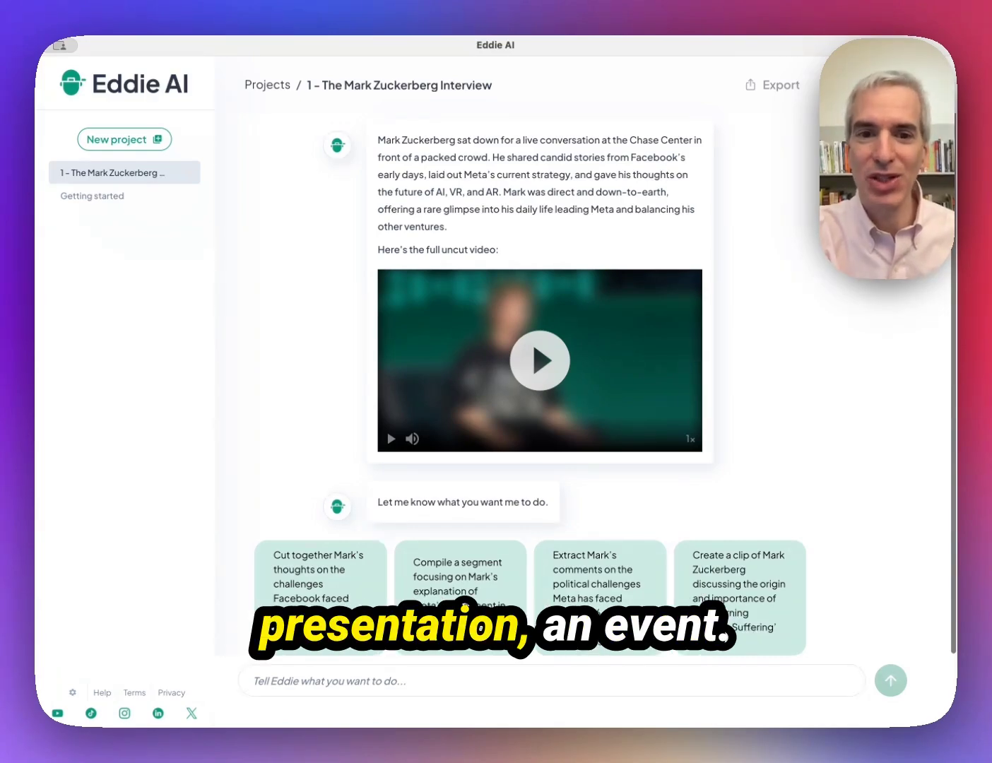
Step: Send Eddie the suggested request to compile Mark's Reality Labs and AR/VR explanation
left_click(465, 566)
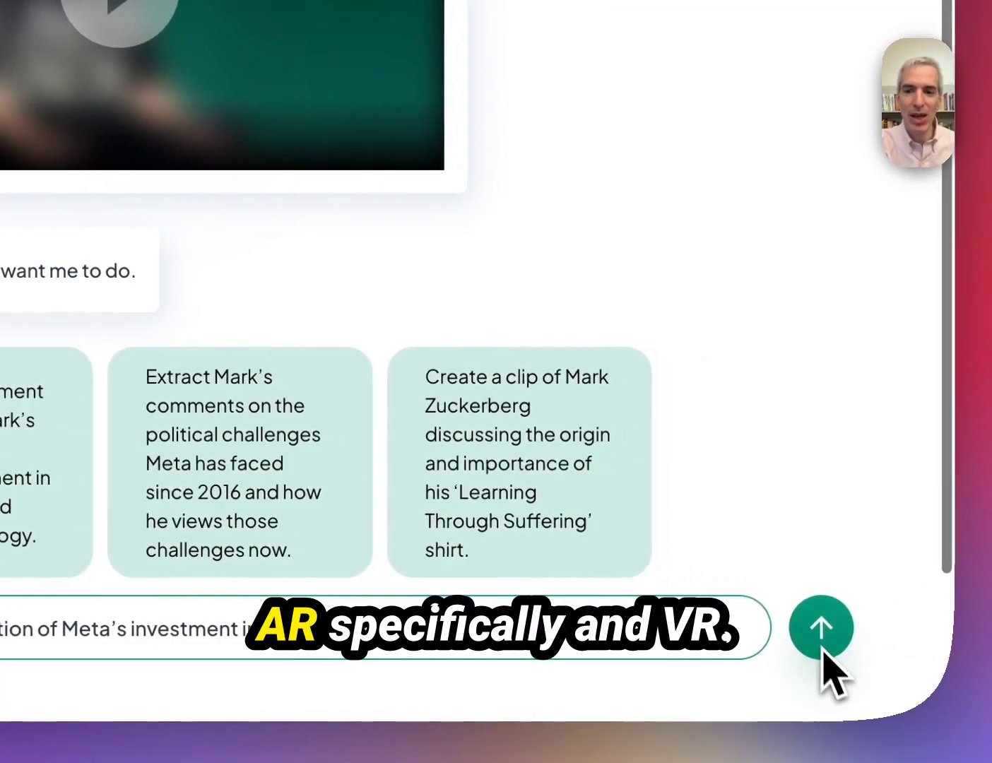
left_click(819, 627)
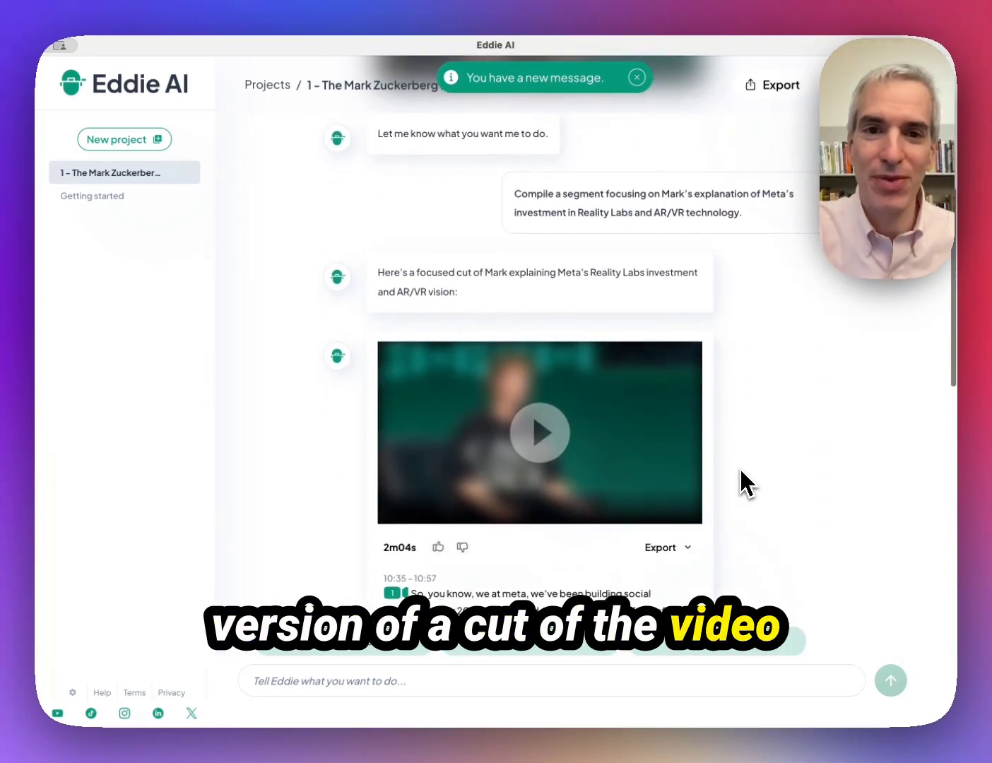
Step: Play and pause the 2m04s AR/VR cut to preview it
mouse_move(640, 465)
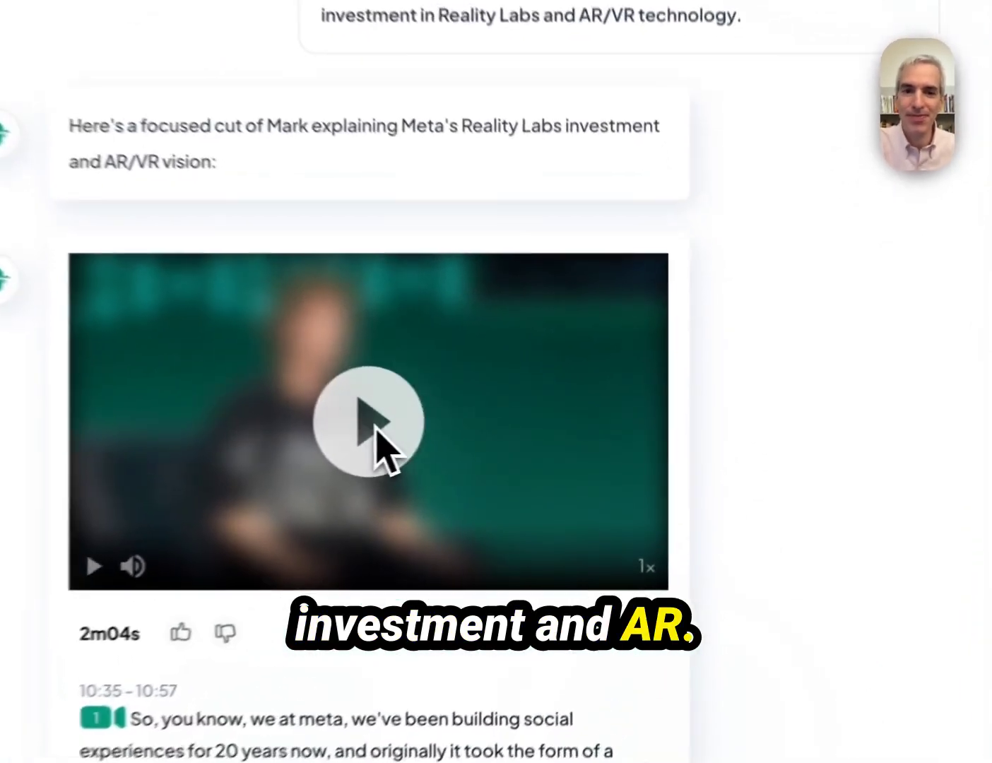
left_click(552, 440)
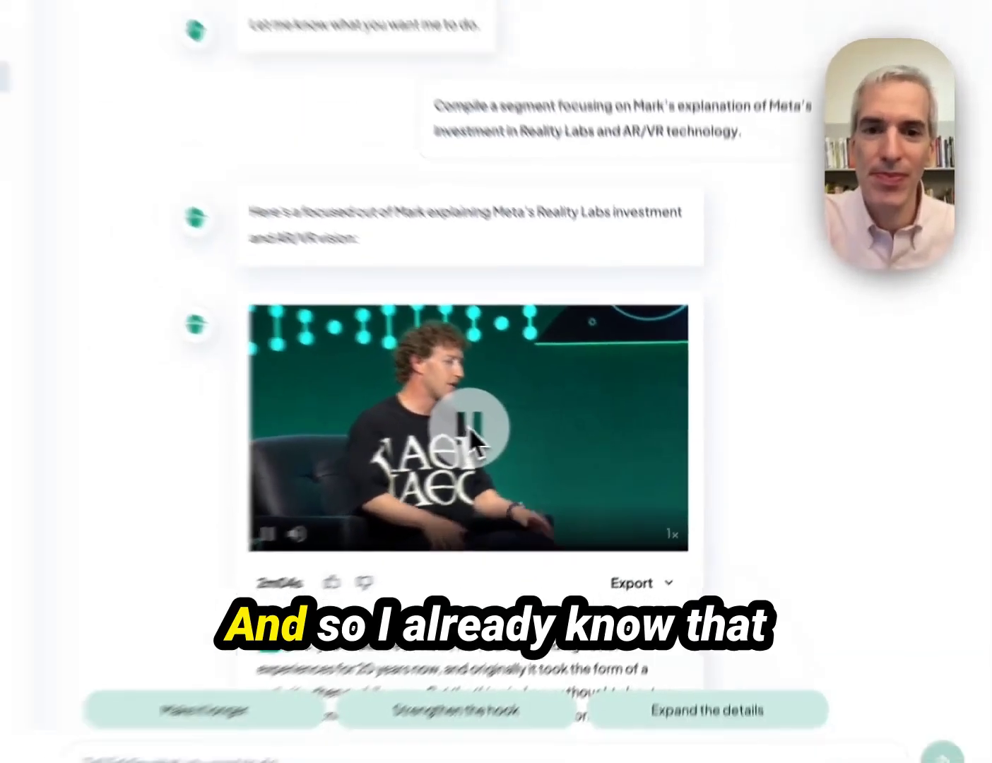
left_click(338, 419)
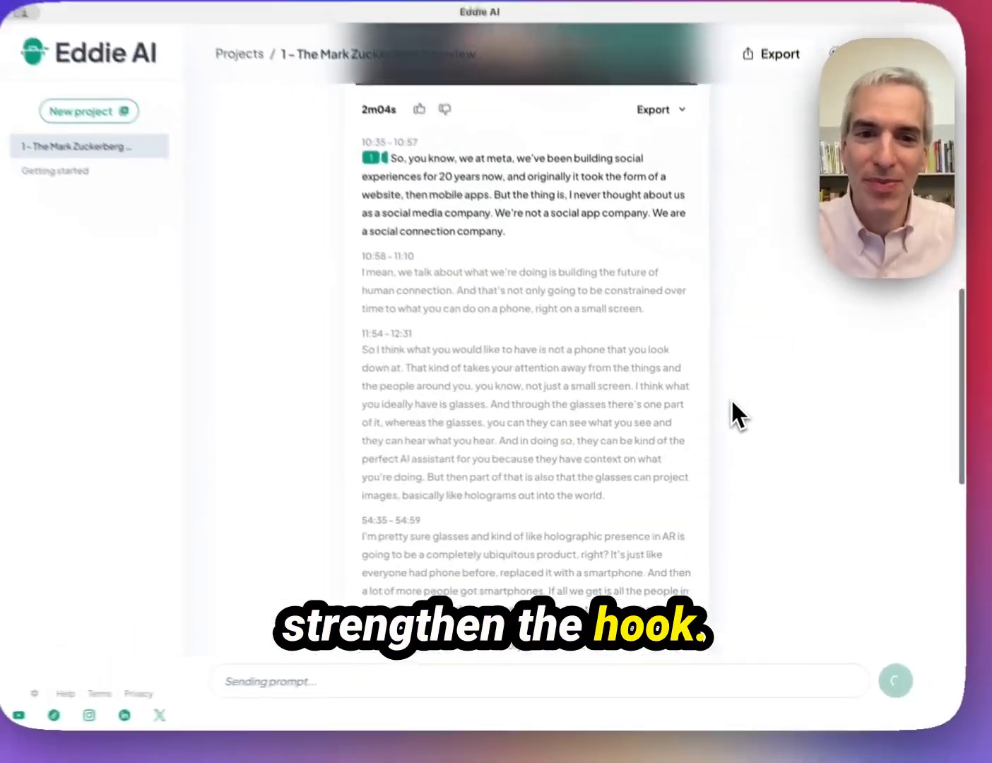
Step: Scroll through the chat until the punchier 2m04s AR-glasses cut appears
scroll(734, 417, "down", 5)
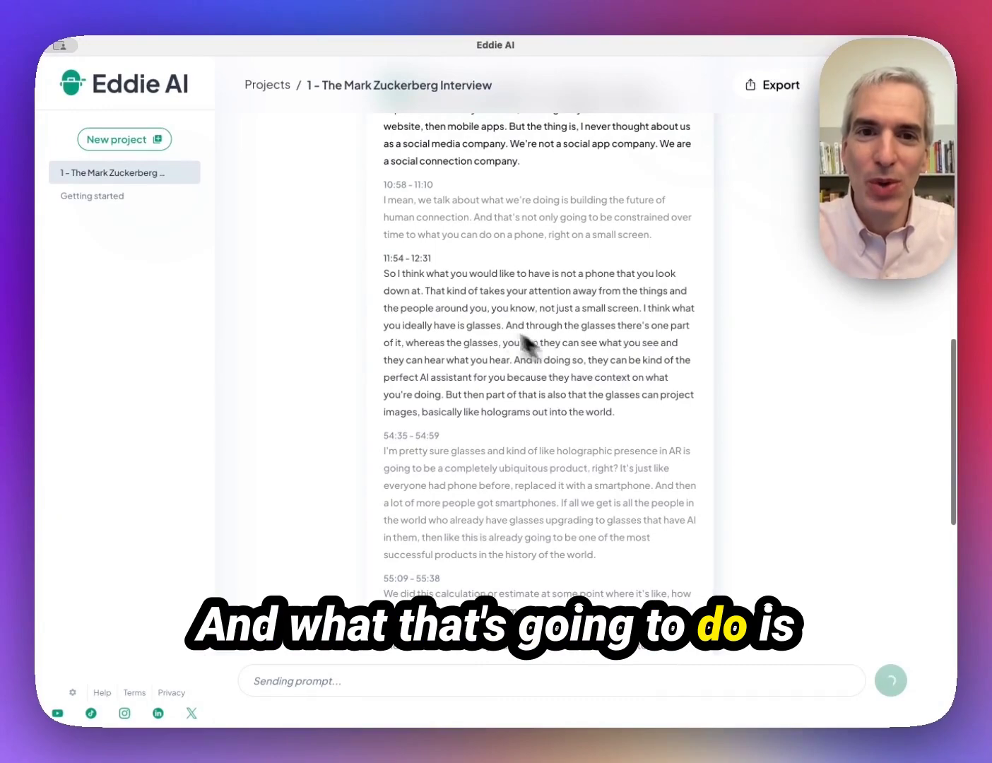
scroll(476, 327, "down", 5)
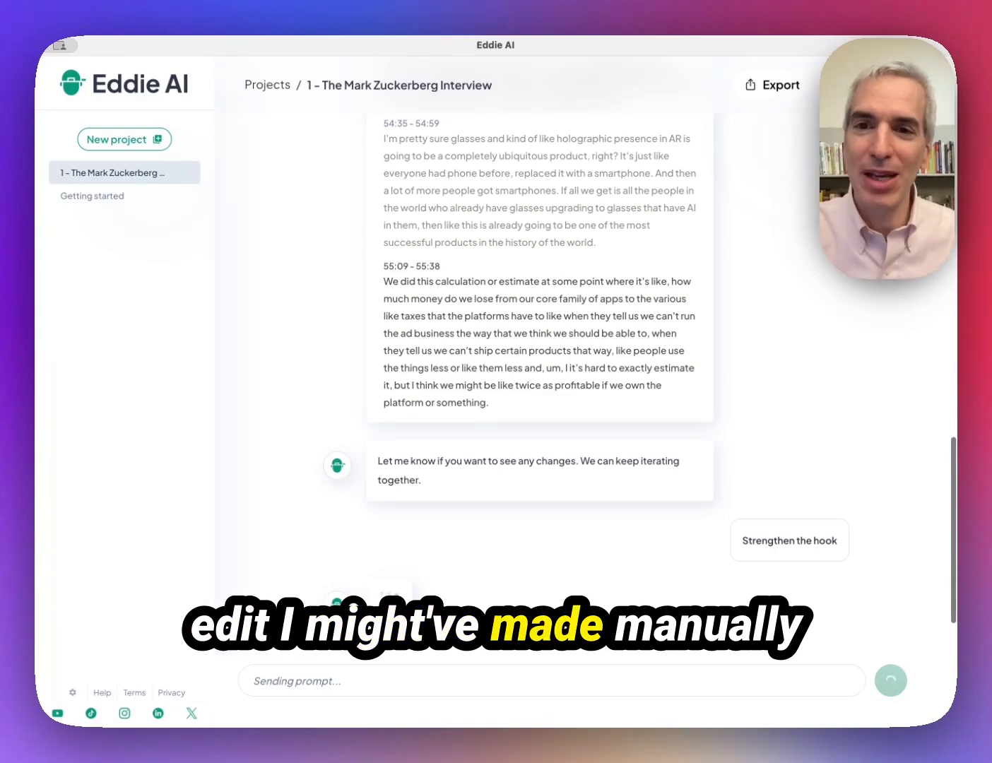
scroll(540, 353, "up", 10)
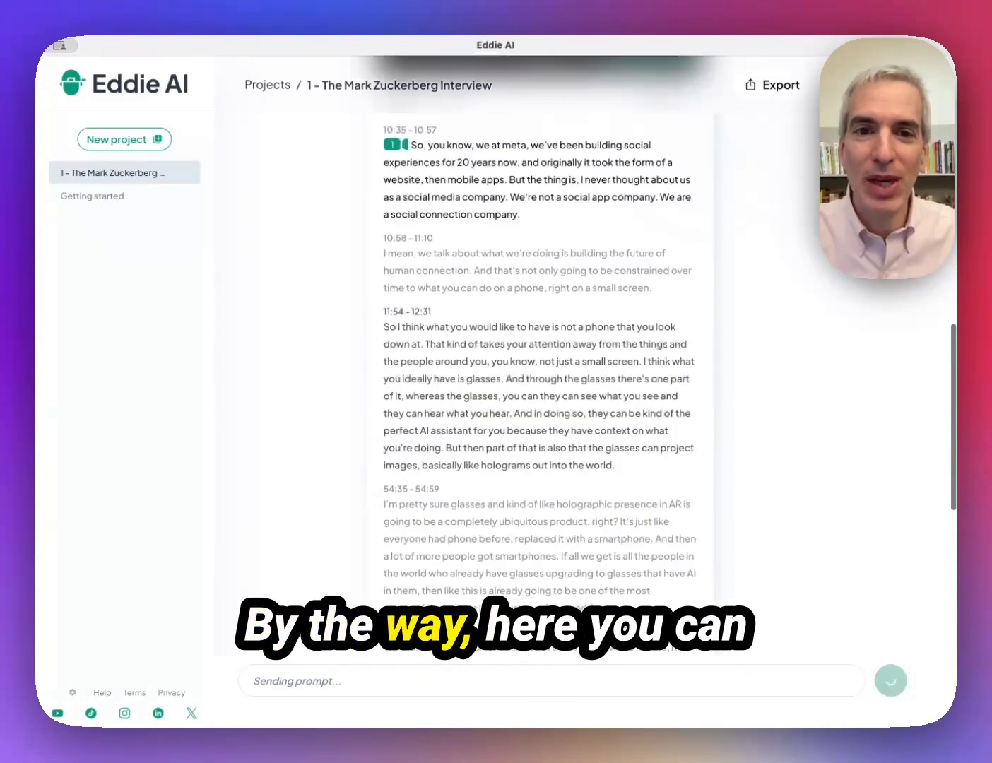
scroll(472, 397, "down", 2)
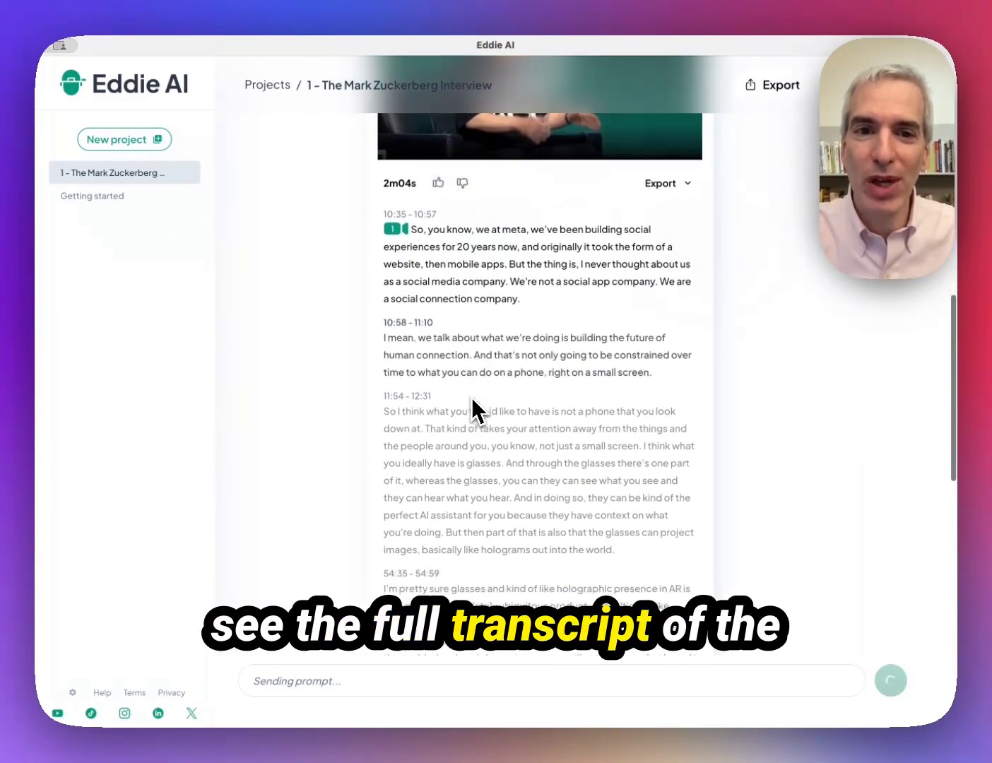
scroll(472, 404, "down", 1)
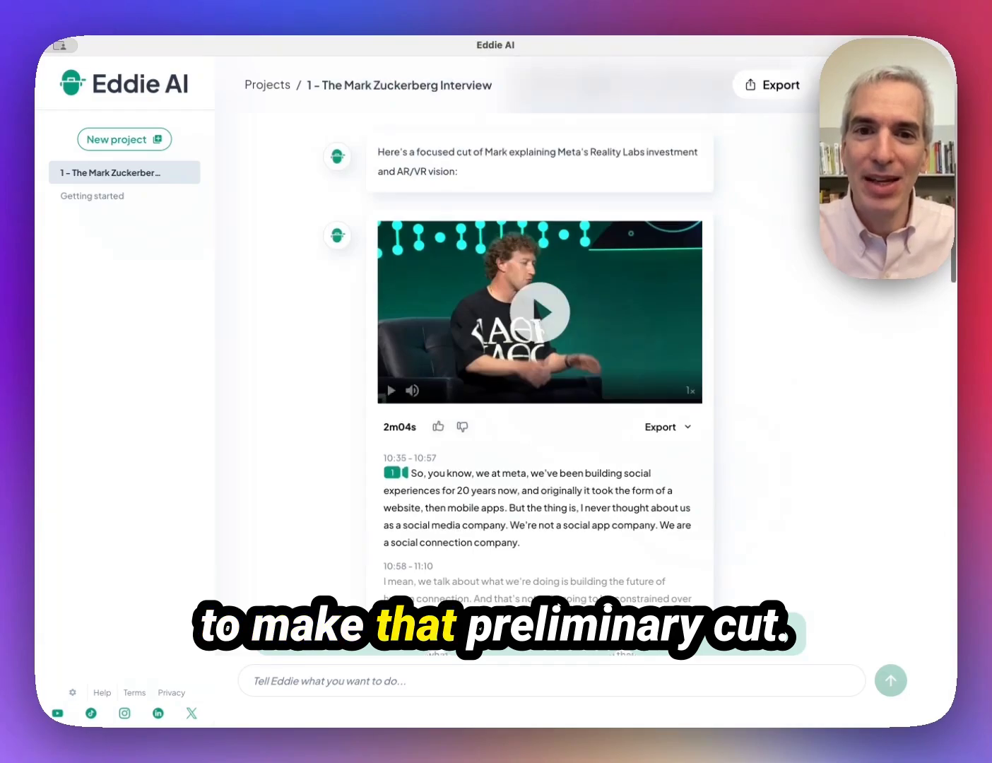
scroll(539, 353, "down", 7)
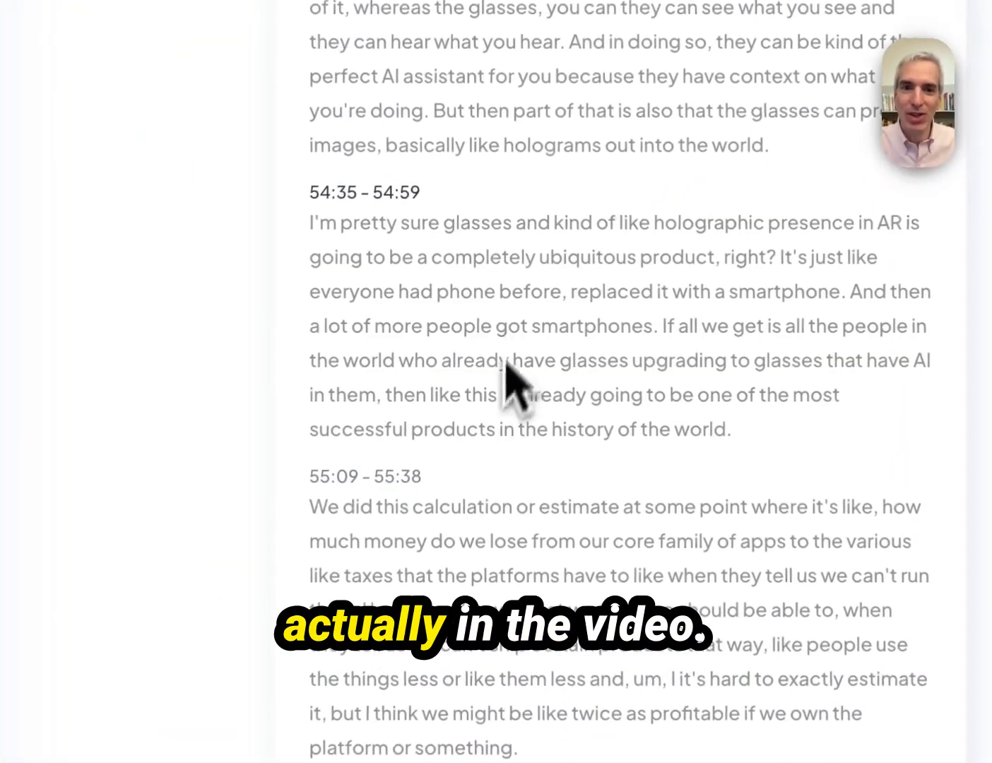
scroll(482, 414, "down", 6)
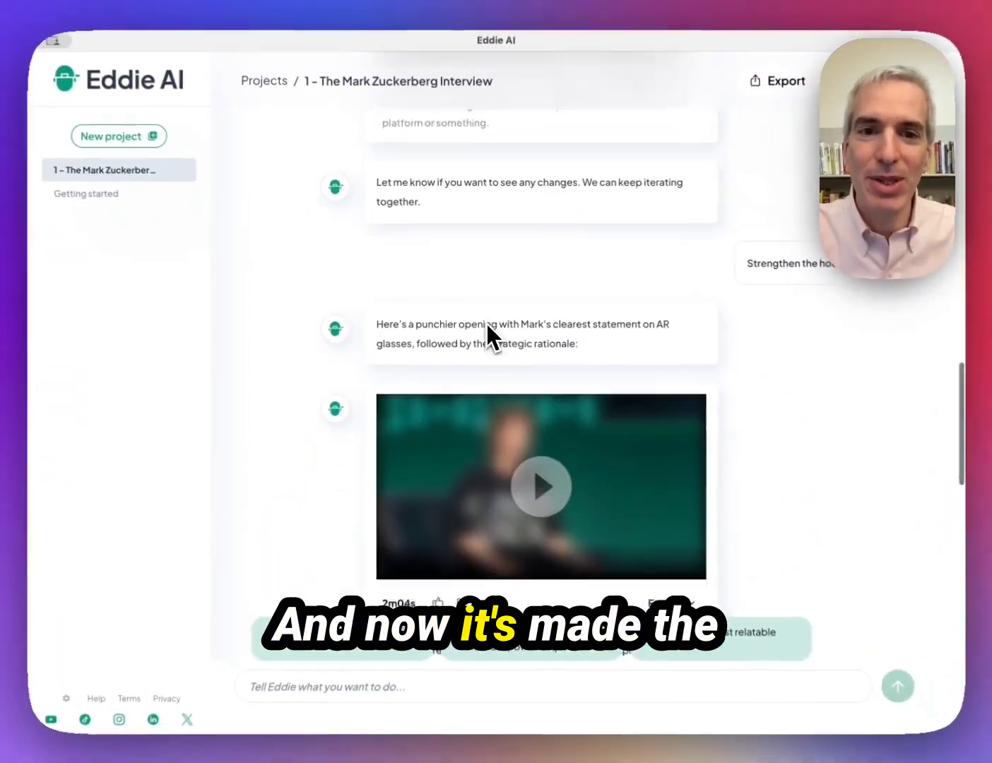
scroll(487, 336, "down", 2)
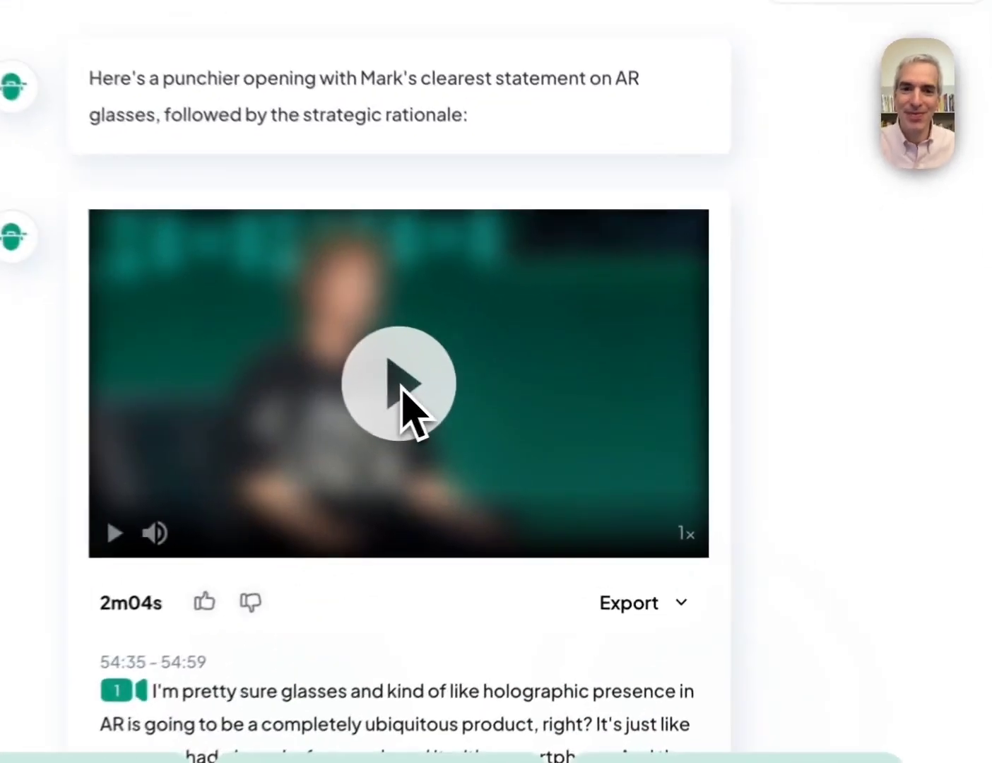
left_click(541, 421)
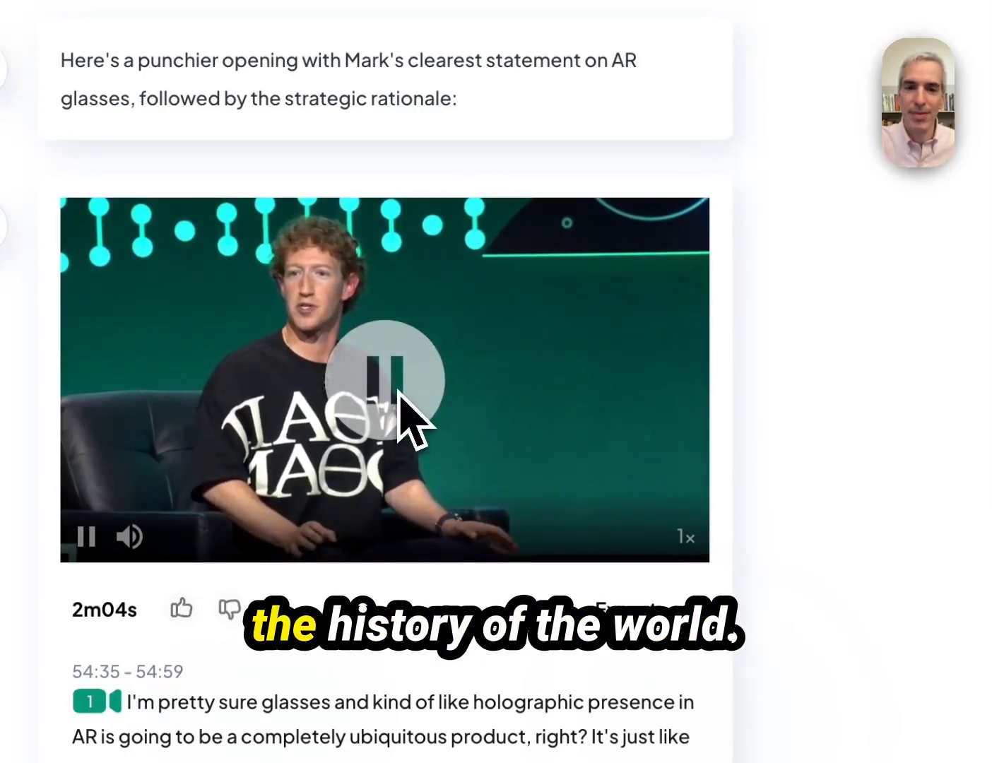
left_click(401, 403)
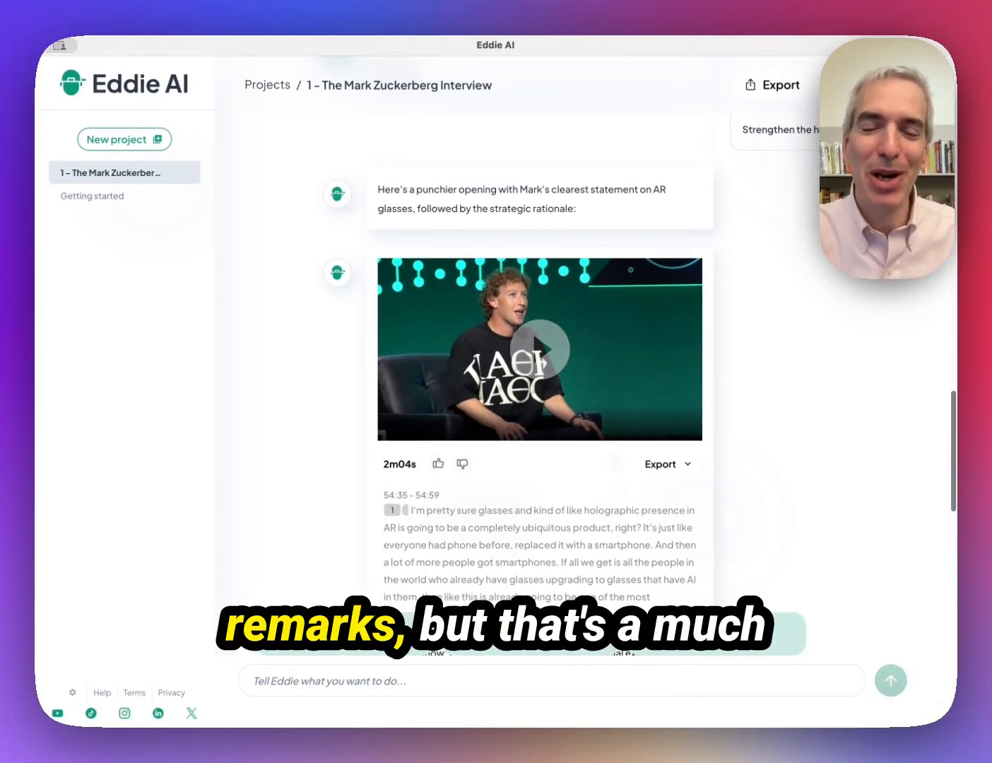
scroll(611, 459, "down", 5)
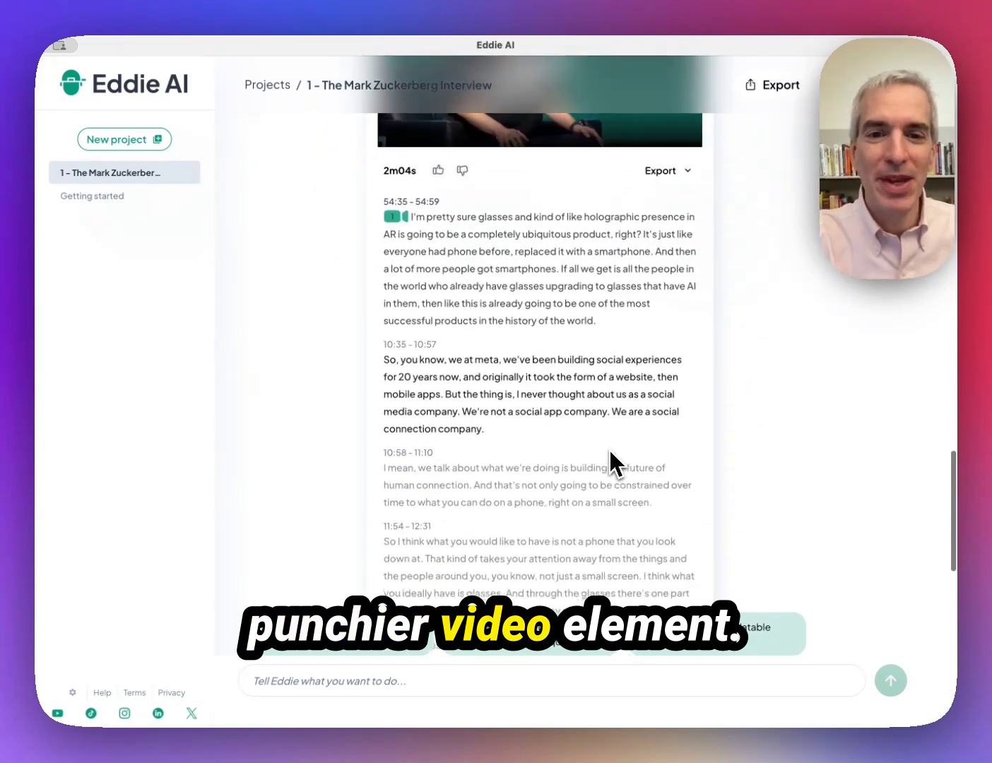
scroll(609, 453, "down", 1)
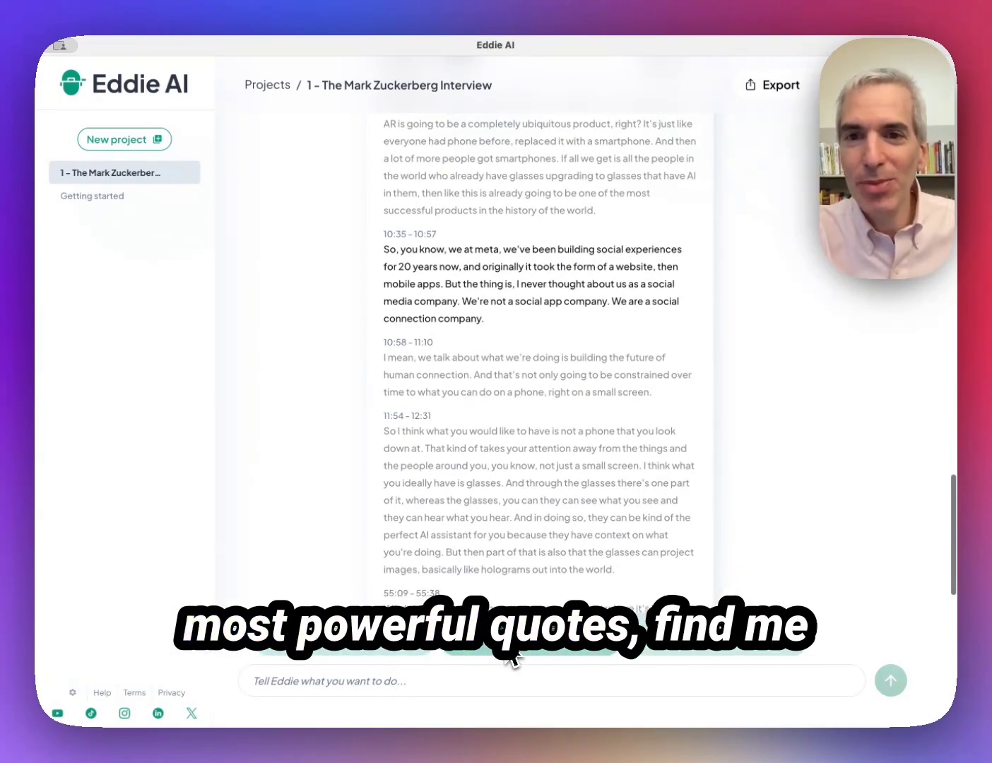
Step: Ask Eddie for three 10-second quotes usable in a social media video post
left_click(658, 631)
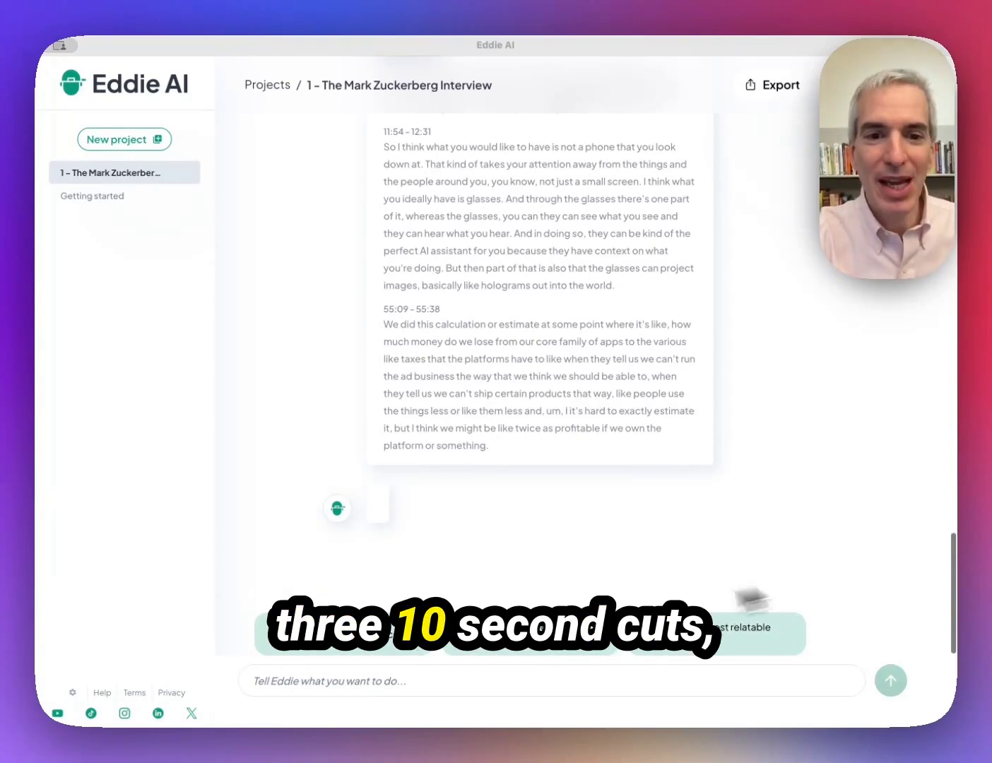
left_click(508, 683)
key("super+v")
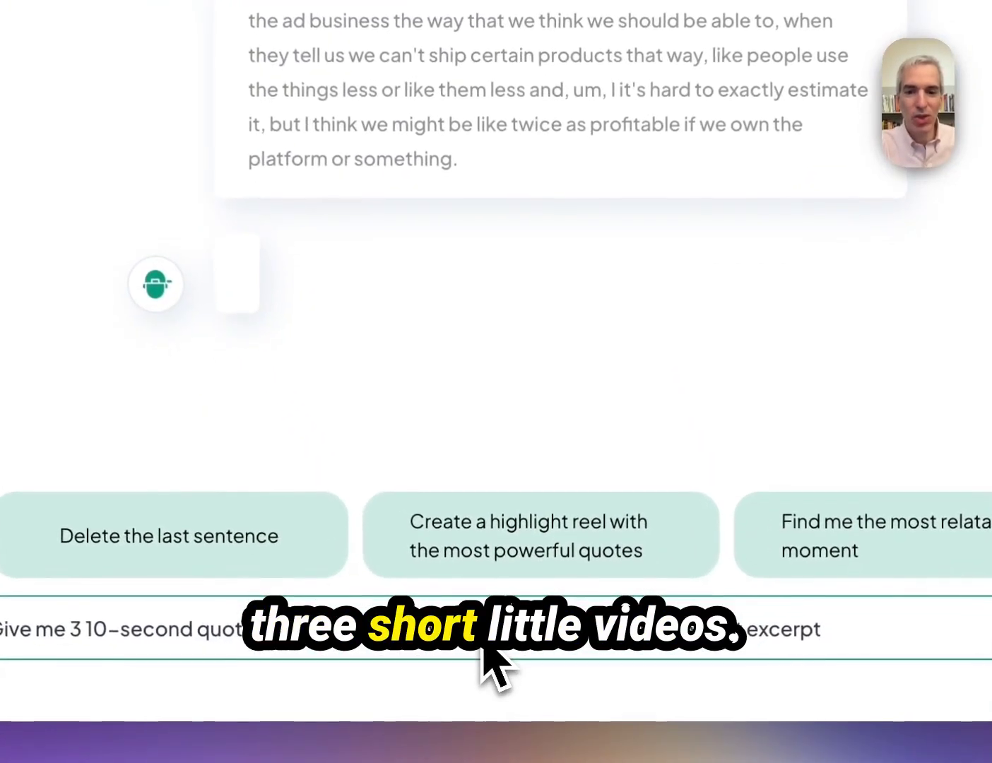
key("Return")
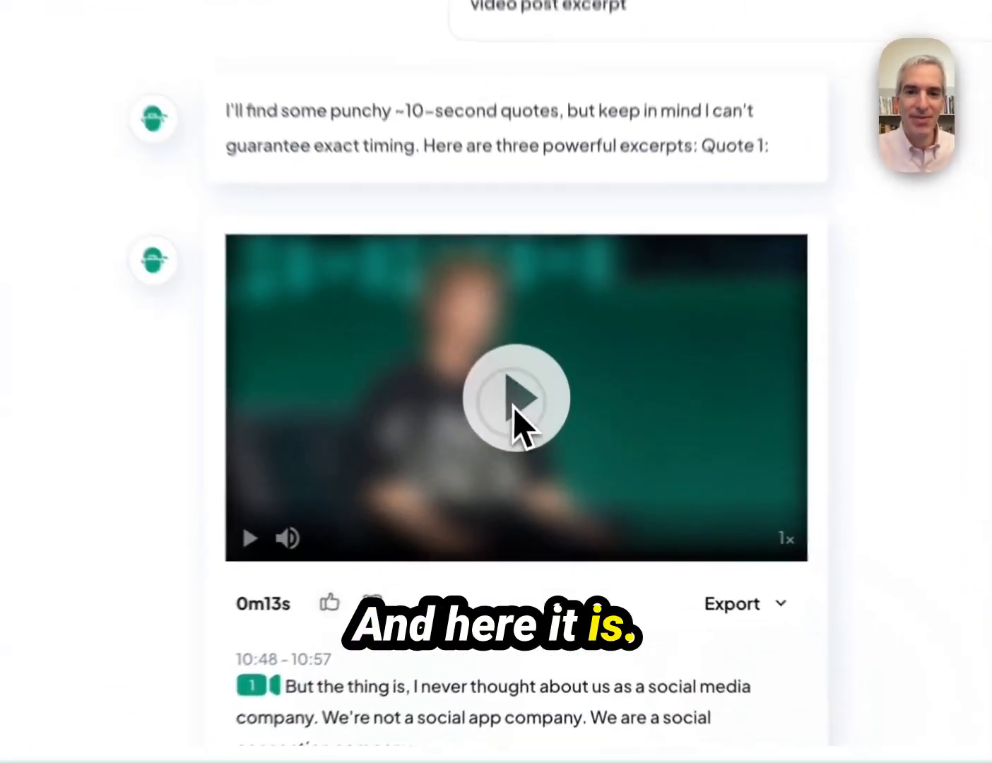
Step: Preview the Quote 1 and Quote 2 clips, pausing each
left_click(539, 470)
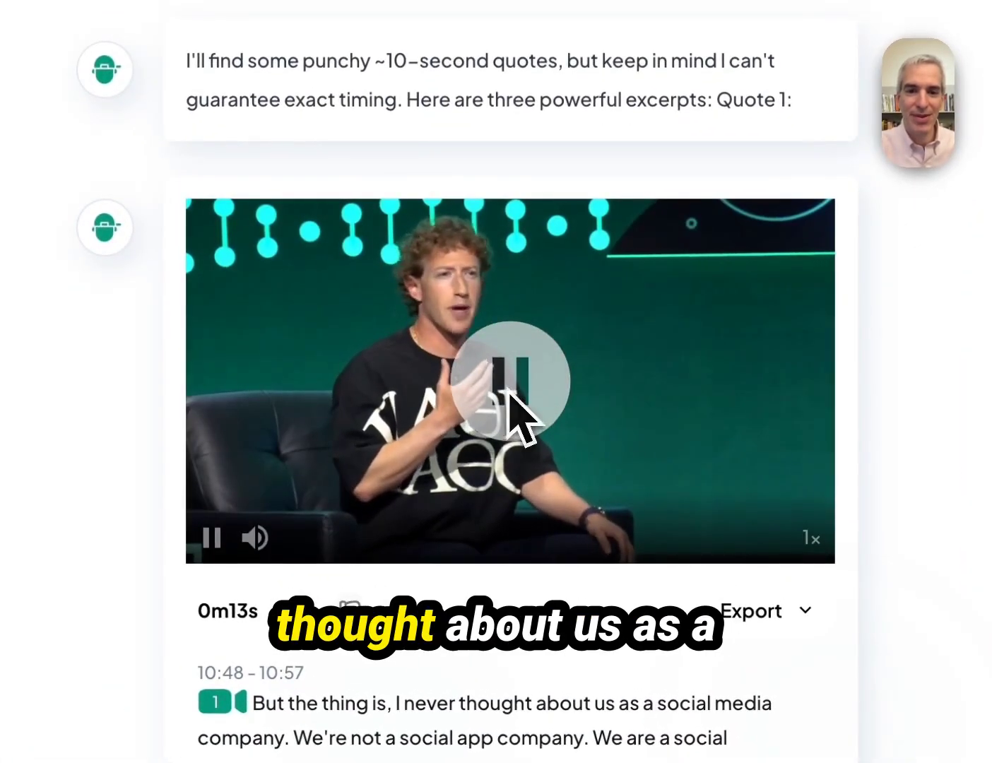
scroll(504, 514, "down", 1)
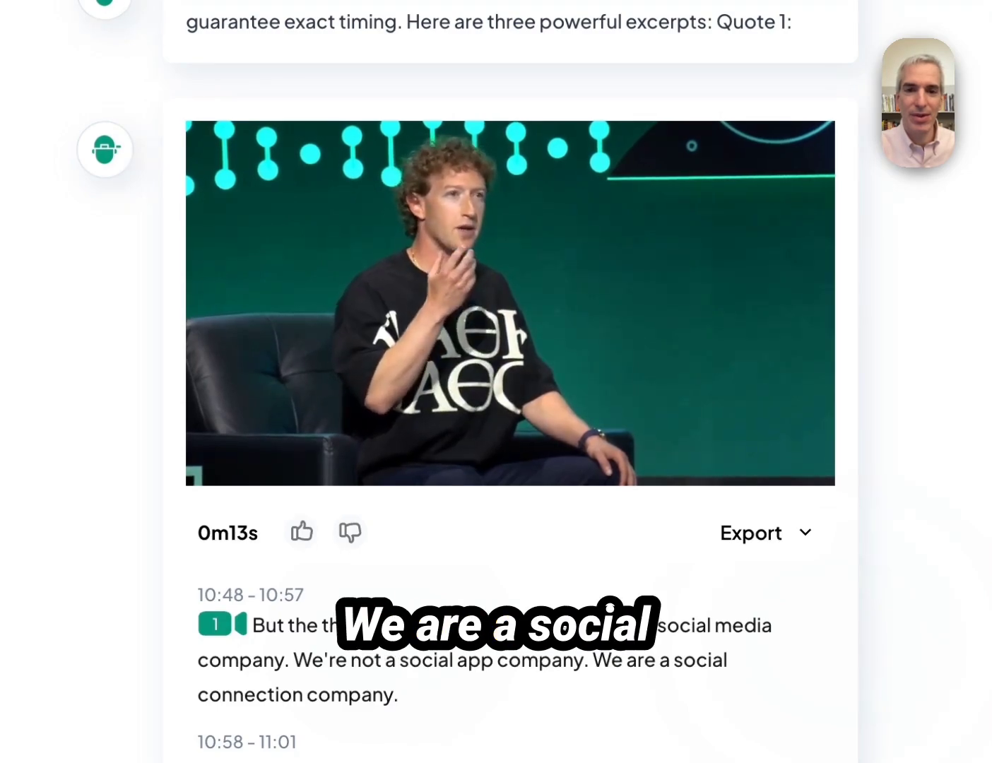
left_click(509, 304)
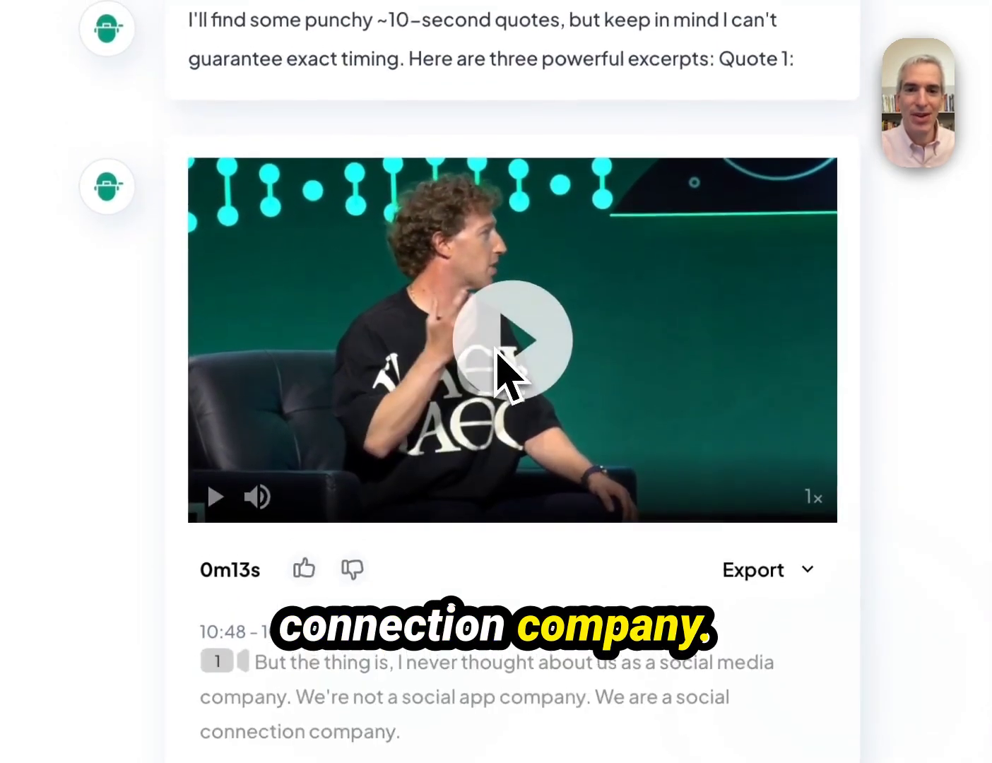
scroll(504, 374, "down", 12)
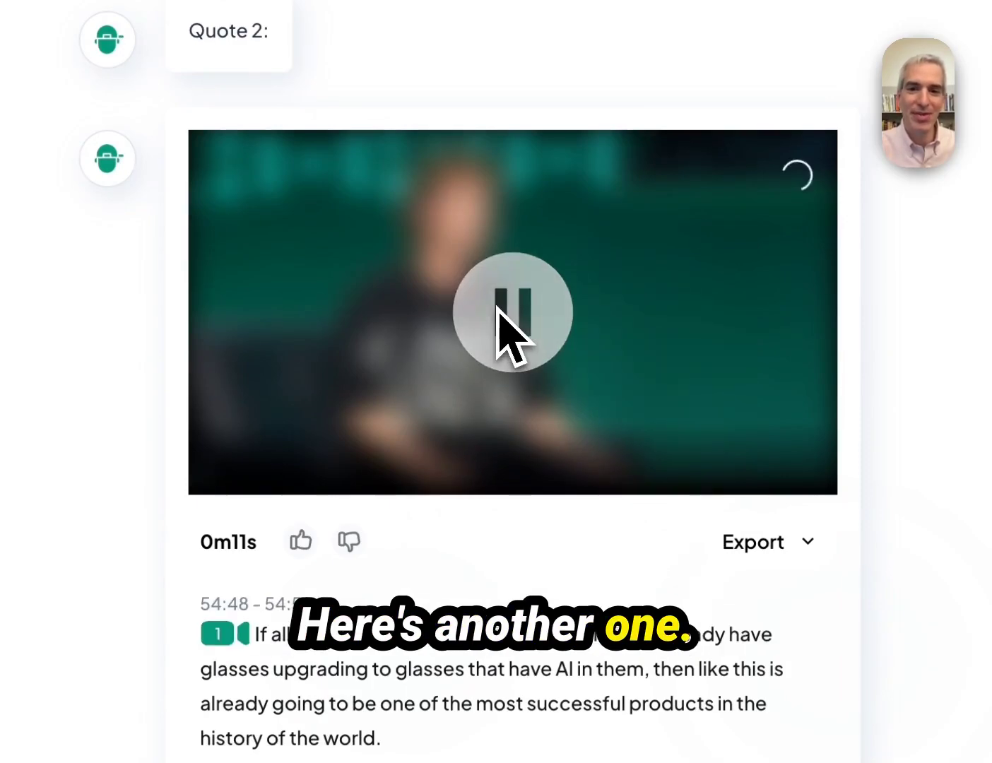
scroll(483, 410, "down", 1)
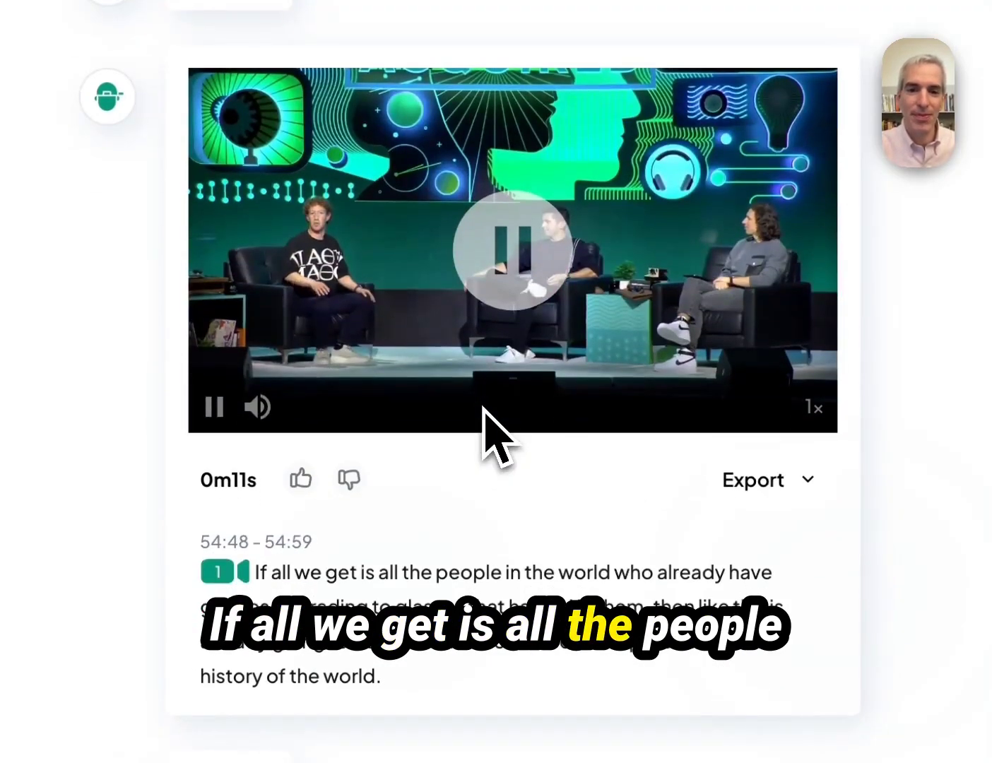
left_click(508, 259)
Step: Play and pause the 18-second Quote 3 clip from 46:04–46:22
scroll(509, 258, "down", 7)
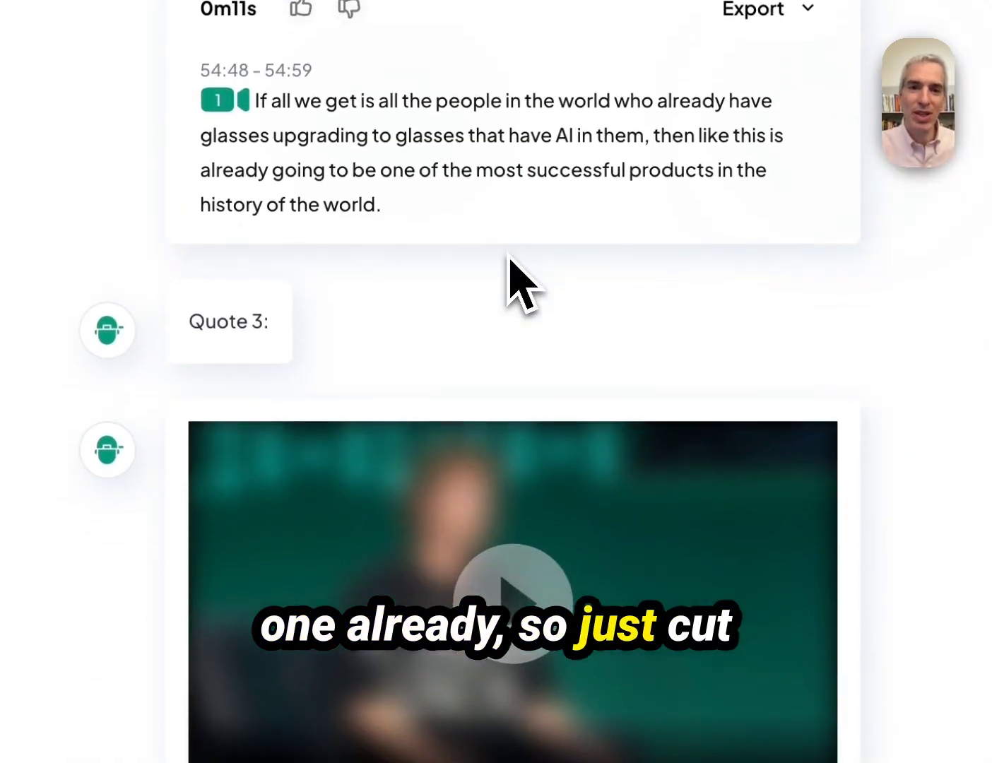
scroll(508, 259, "down", 4)
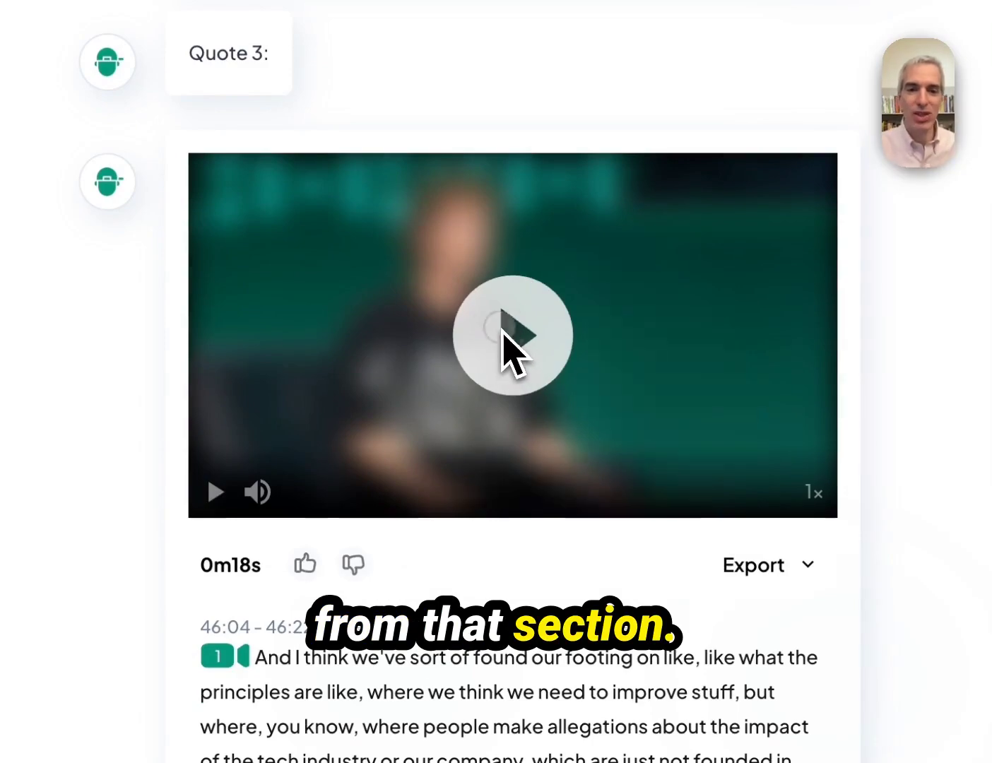
left_click(503, 333)
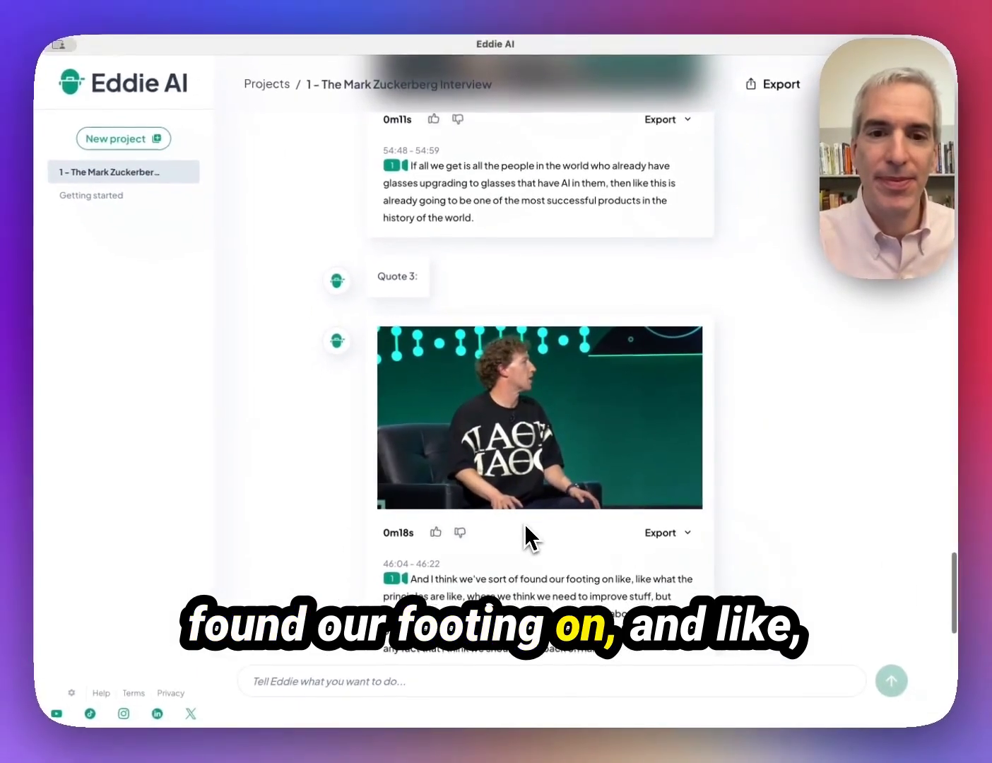
scroll(524, 524, "down", 1)
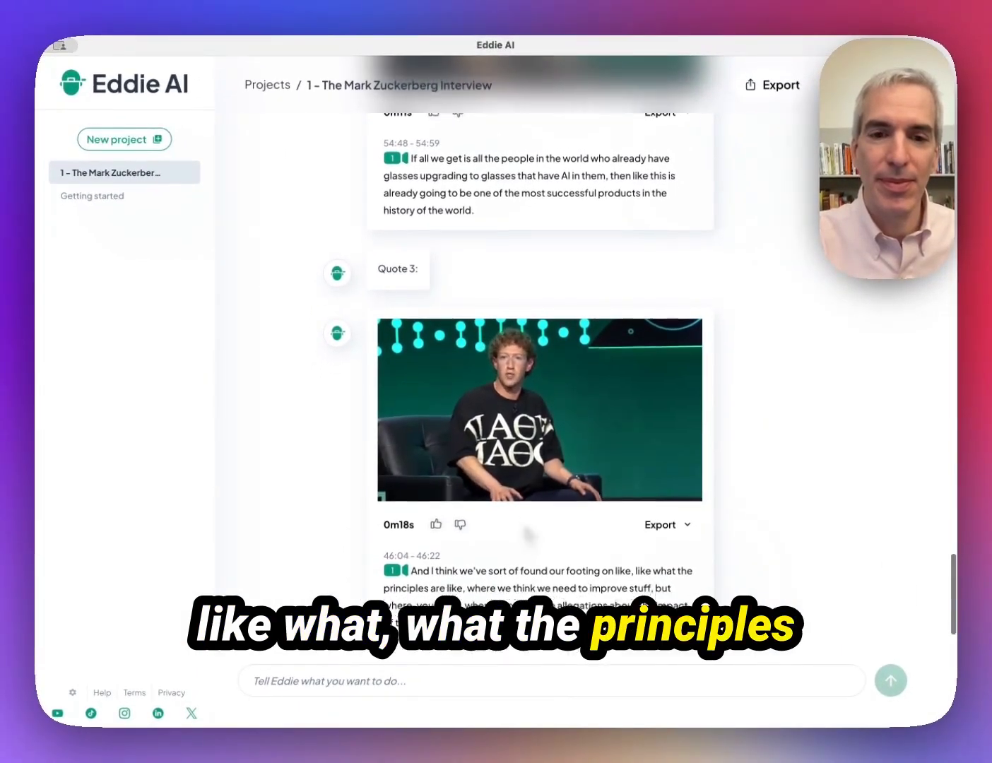
scroll(524, 524, "down", 1)
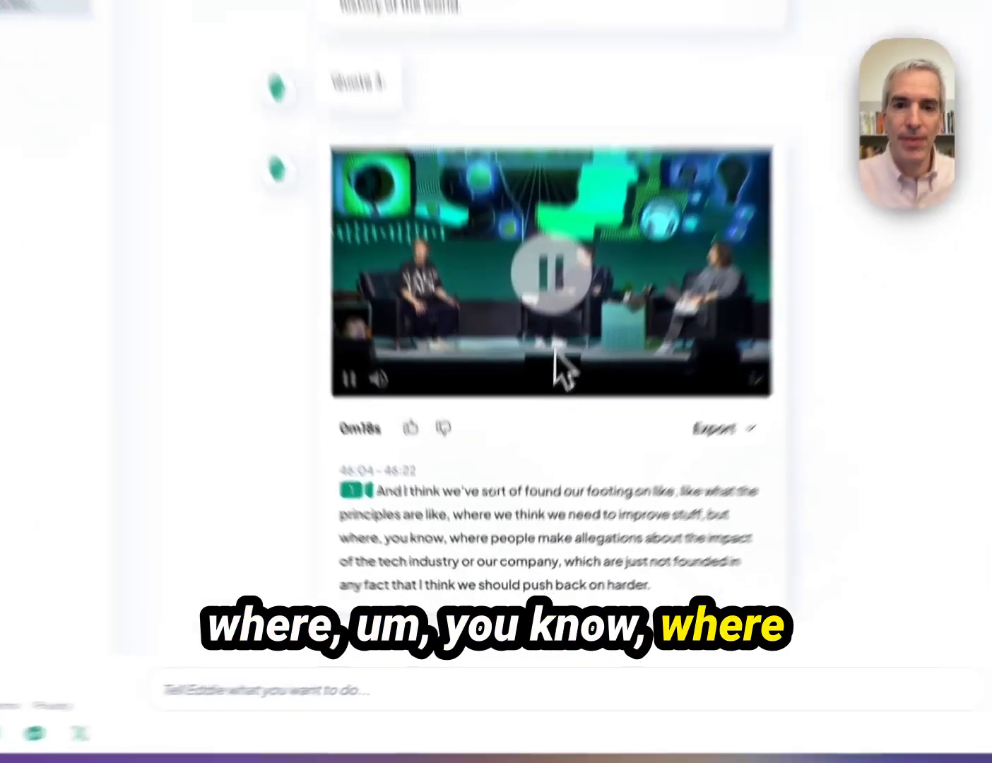
left_click(549, 417)
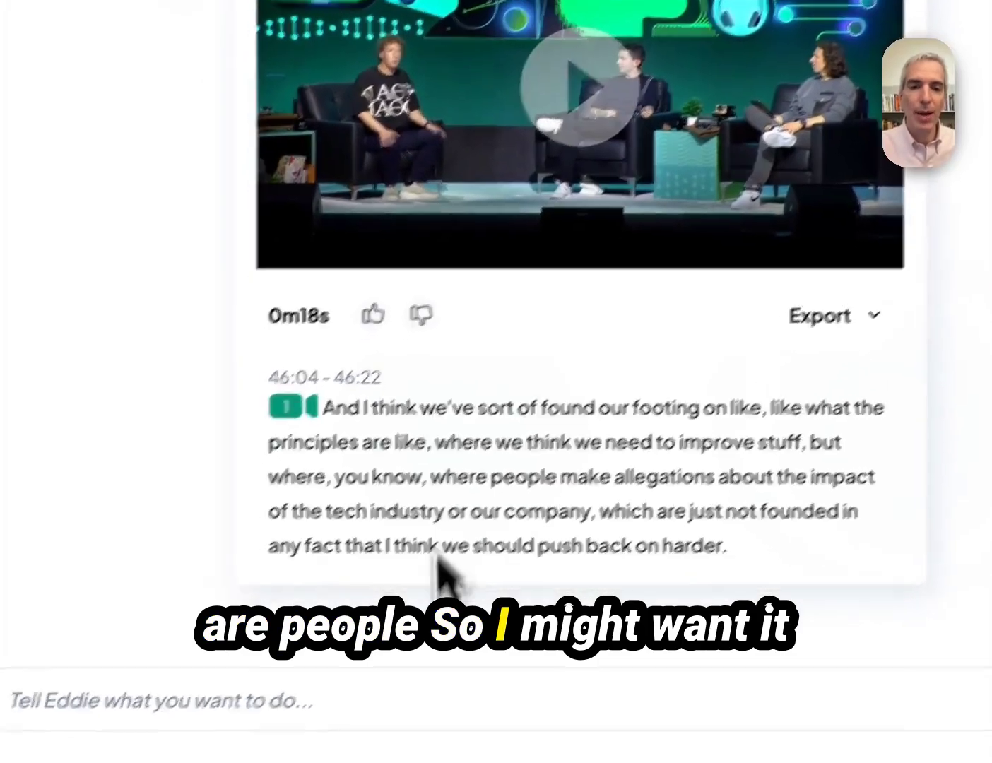
Step: Ask Eddie to cut 'like' and 'you know' out of the last quote
left_click(376, 713)
type("cut")
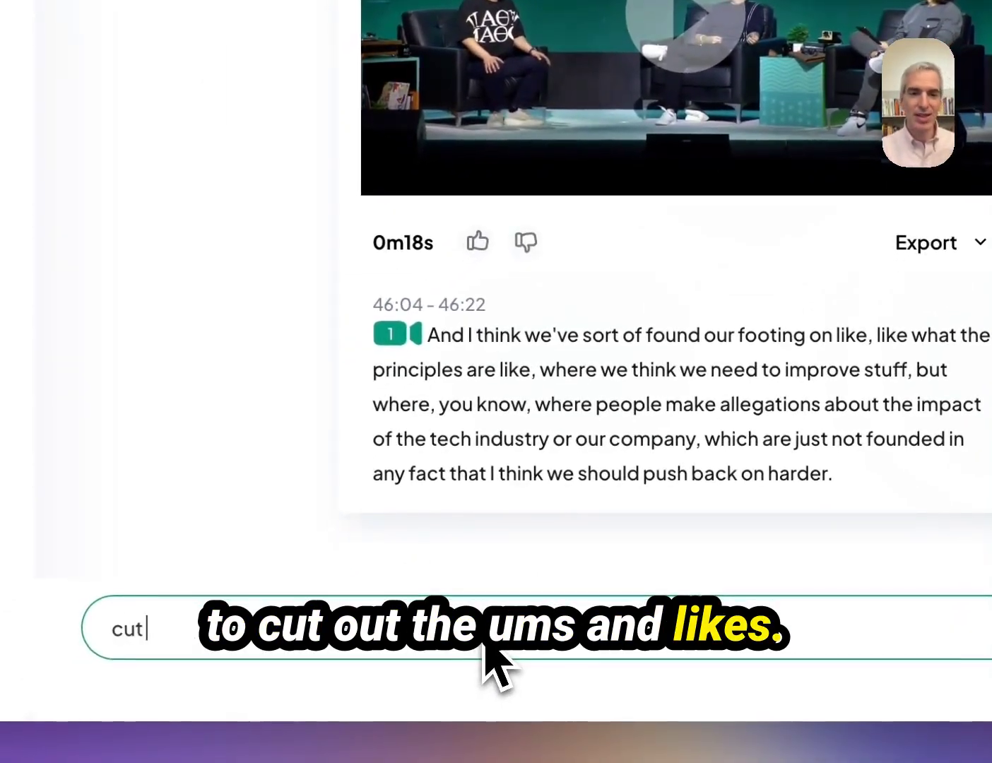
type(" out the")
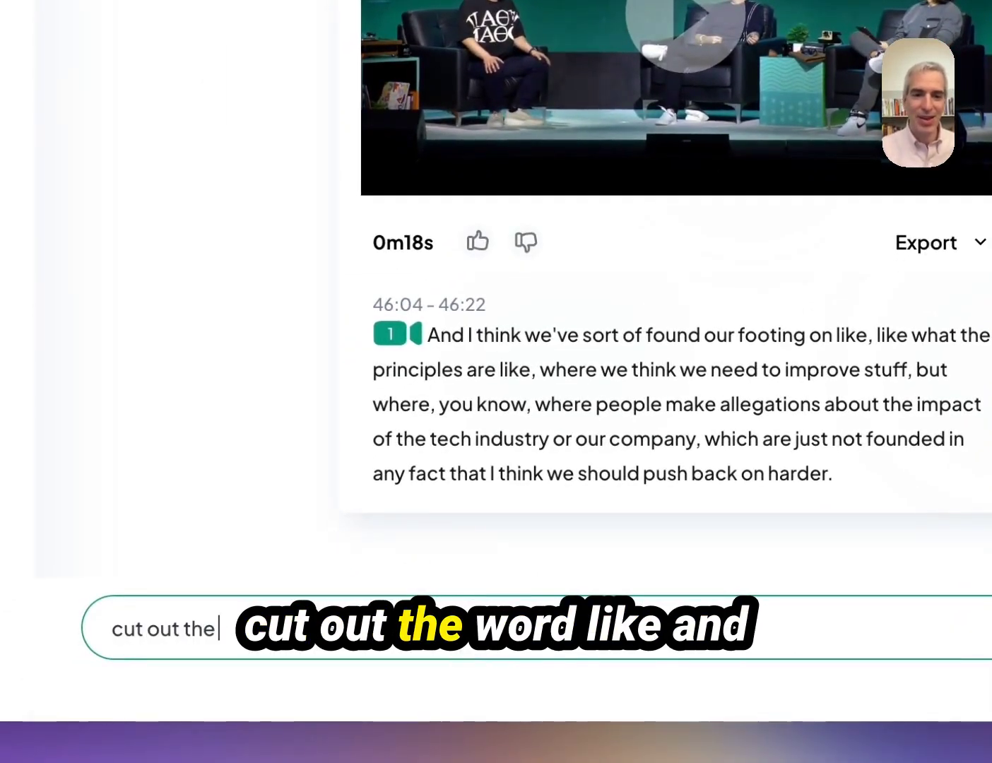
type(" l w")
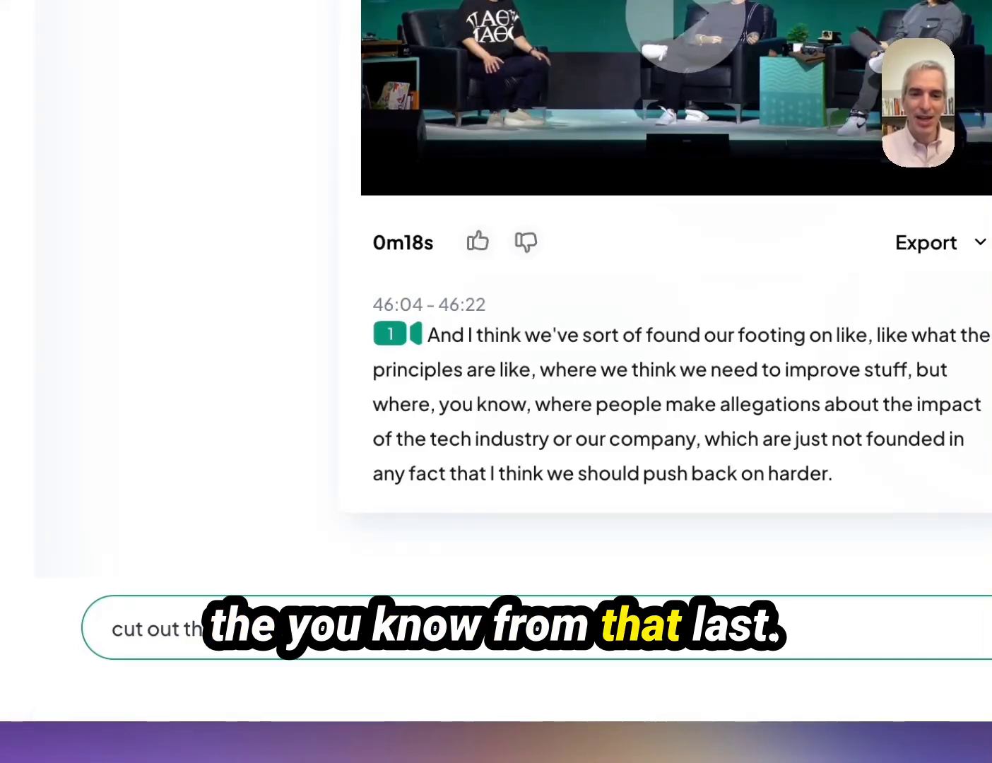
key("Return")
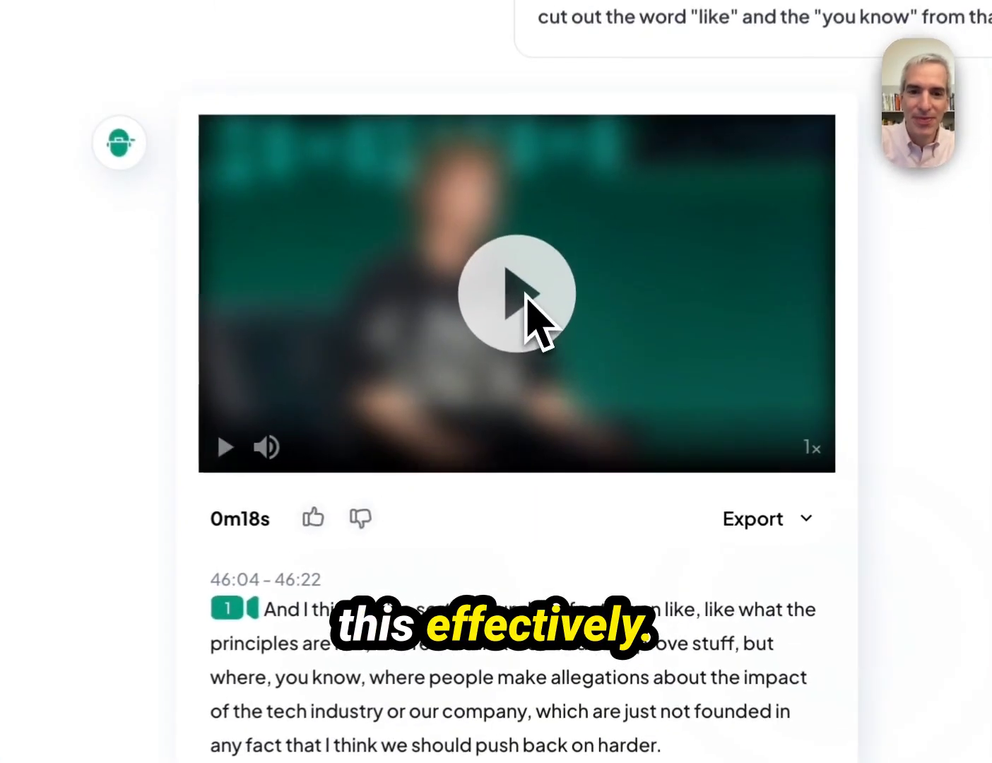
Step: Play and pause the re-cut 18-second Quote 3 clip to check the filler words
left_click(544, 388)
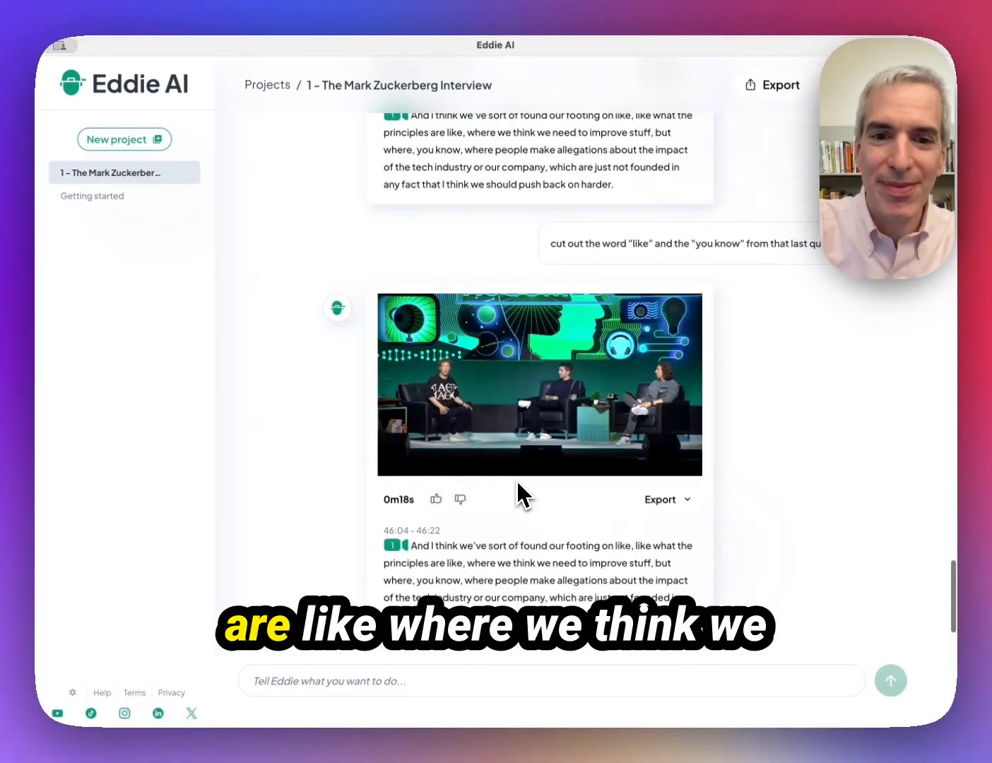
mouse_move(522, 441)
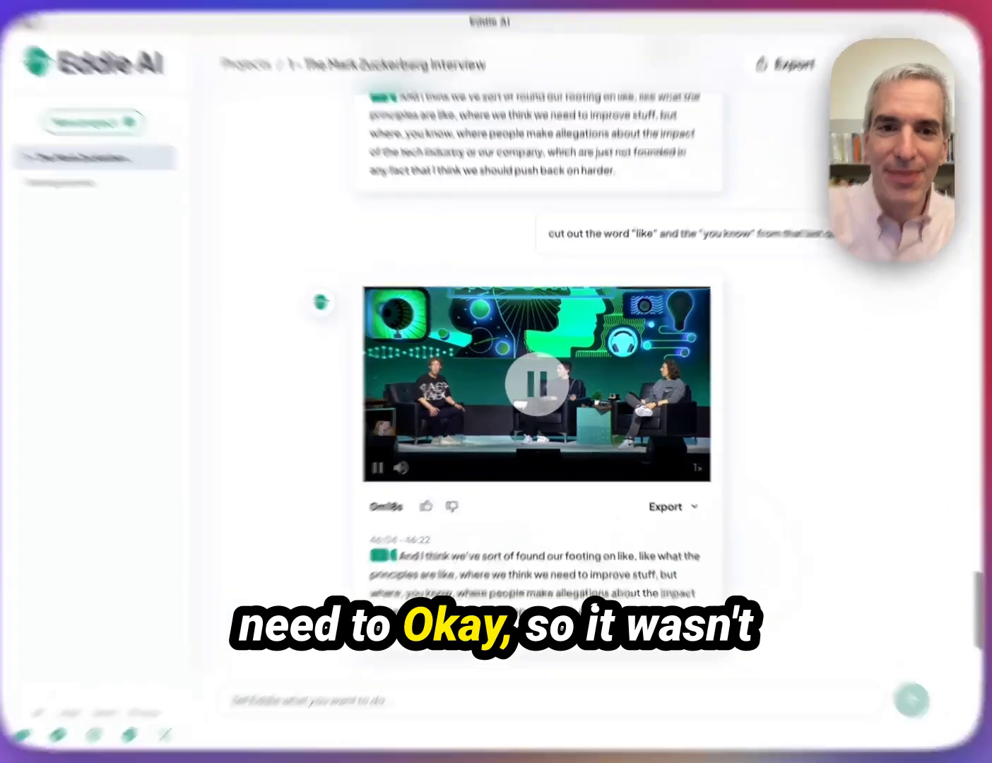
left_click(541, 402)
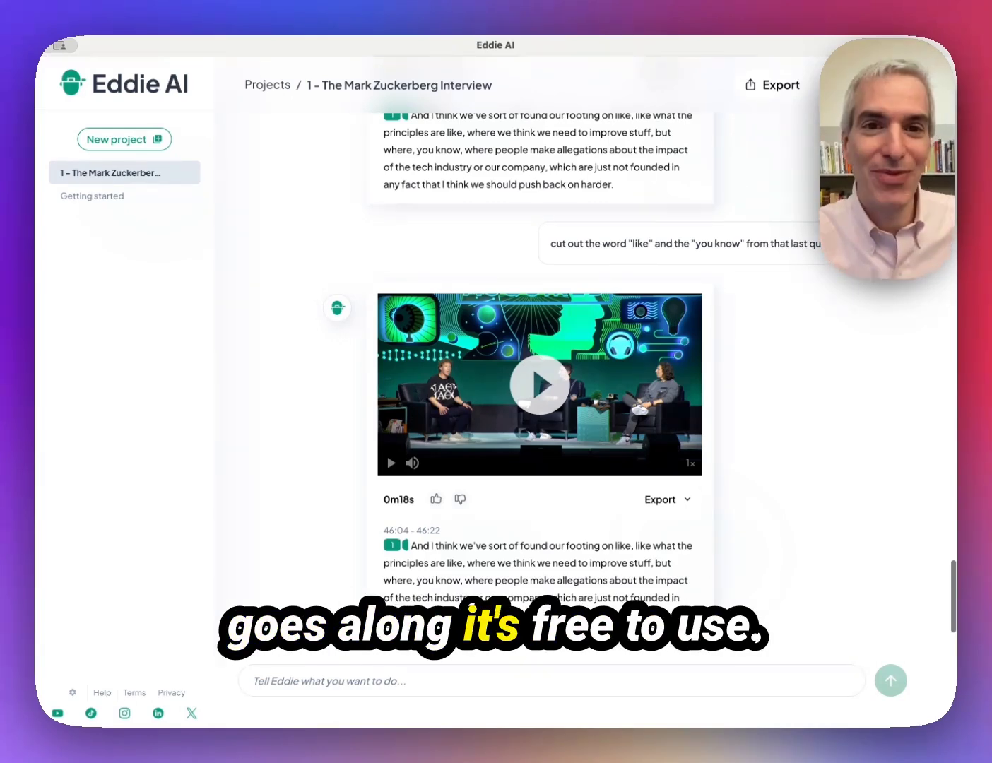
scroll(540, 381, "down", 2)
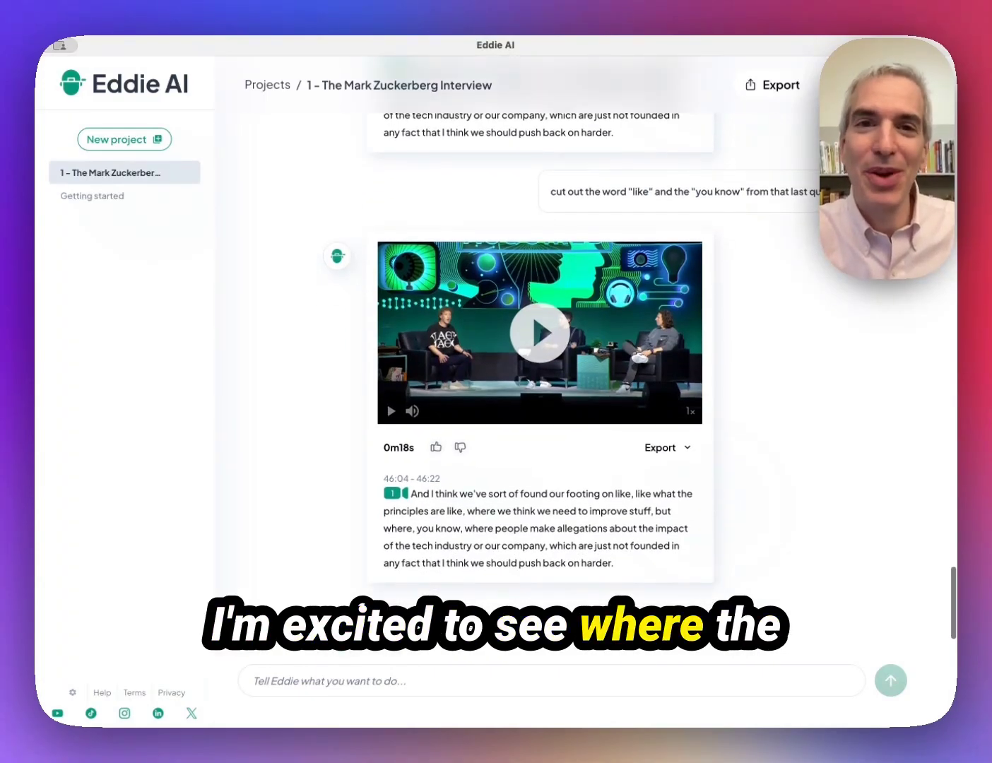